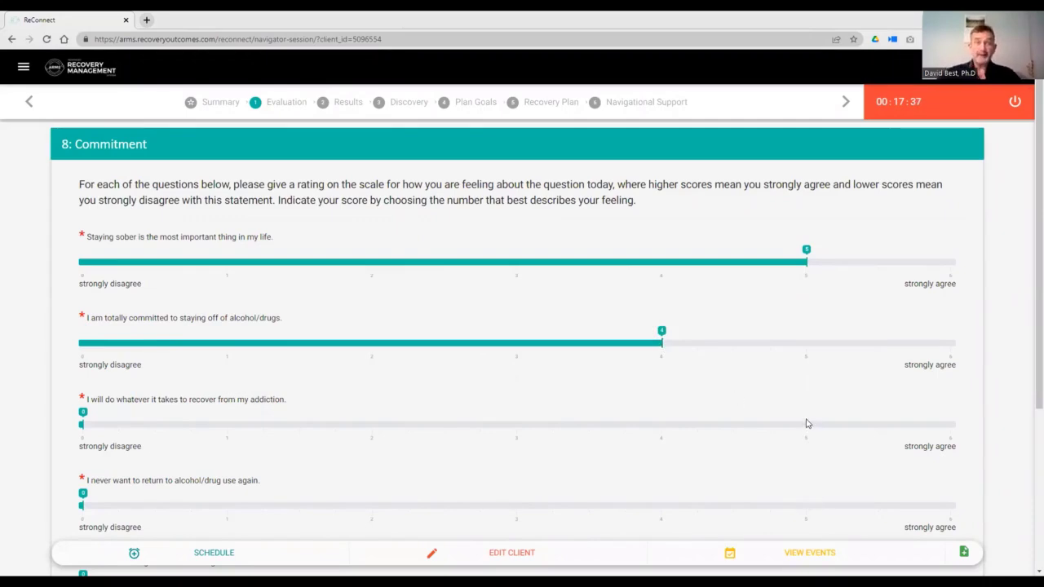
- Rate the remaining commitment statements: doing whatever it takes to recover 5, never returning to use 5, having had enough alcohol and drugs 4
left_click(806, 425)
left_click(806, 505)
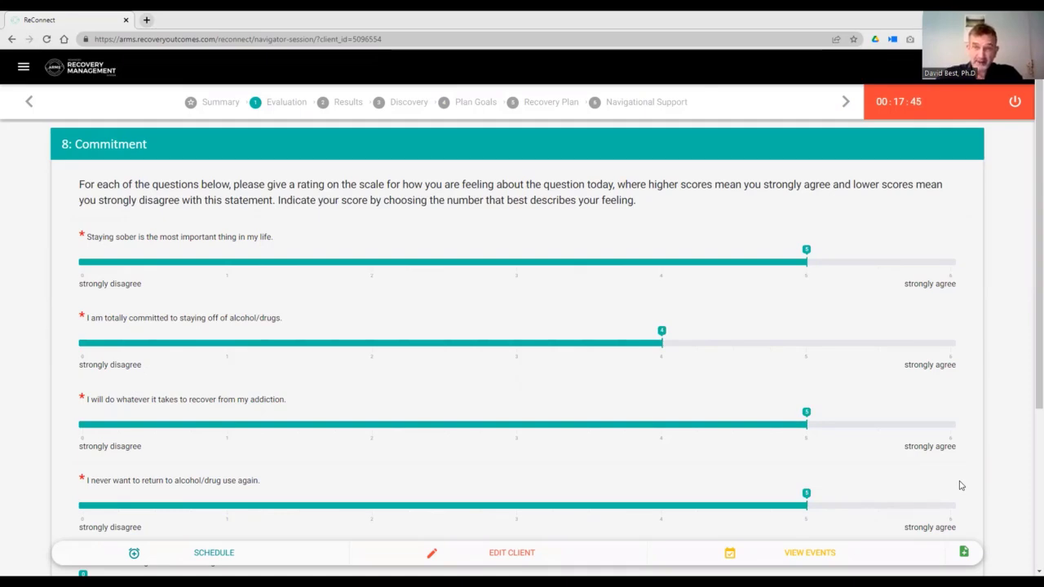
scroll(960, 485, "down", 1)
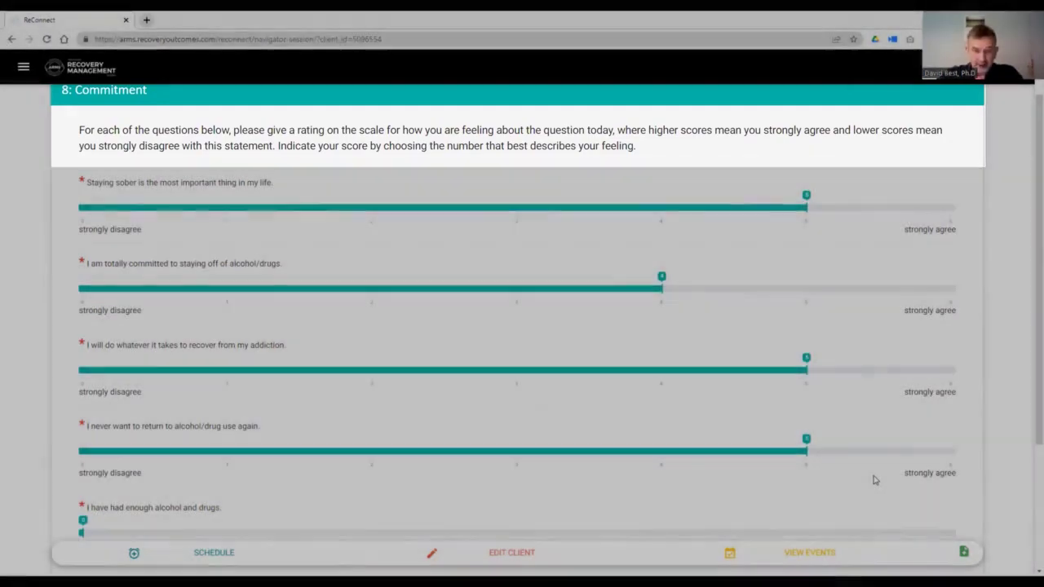
scroll(874, 479, "down", 1)
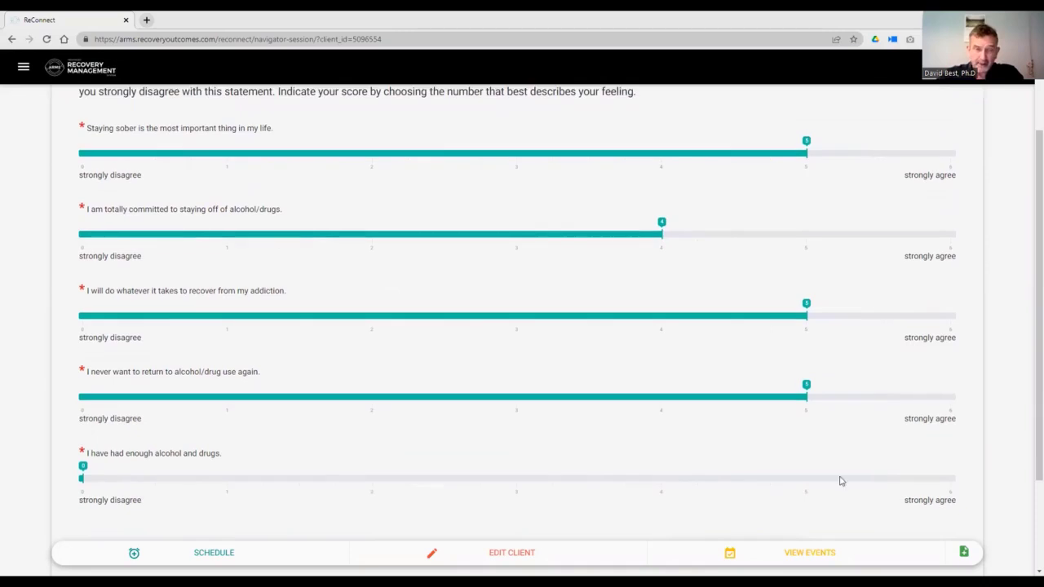
left_click(667, 481)
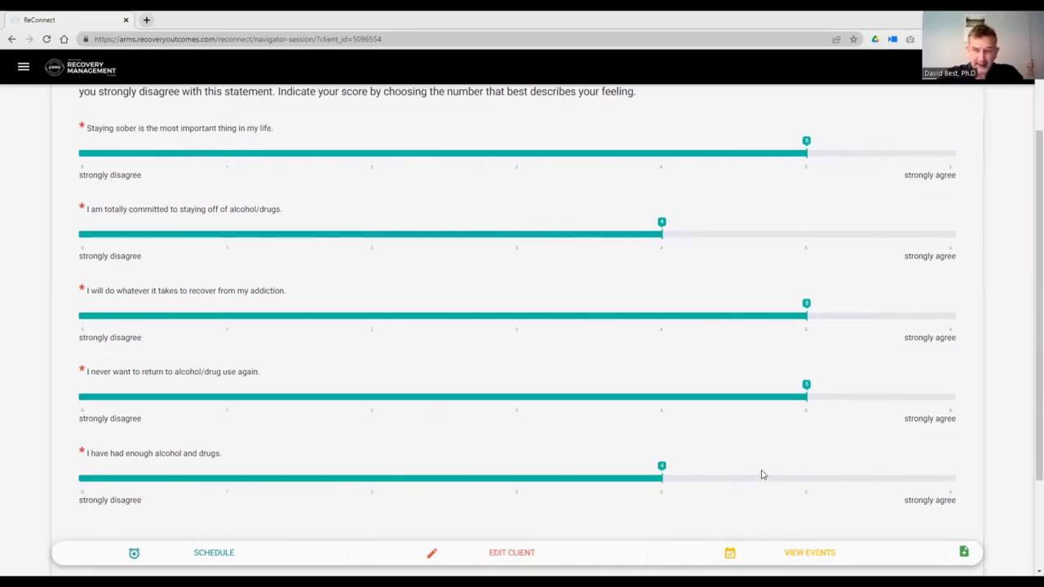
- Review the completed Commitment ratings and advance to the evaluation section on the client's needs
scroll(763, 475, "up", 1)
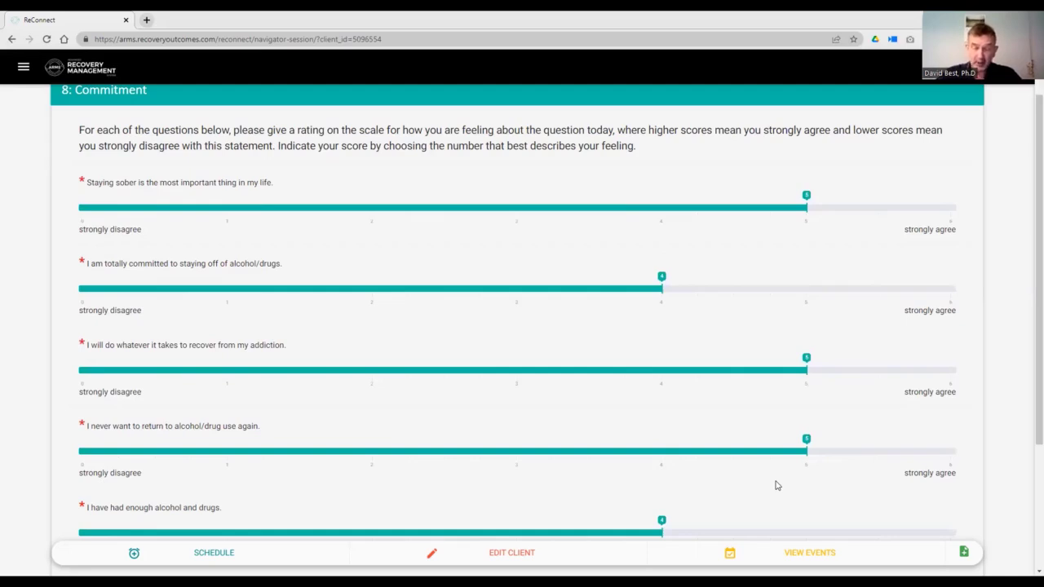
scroll(825, 504, "down", 3)
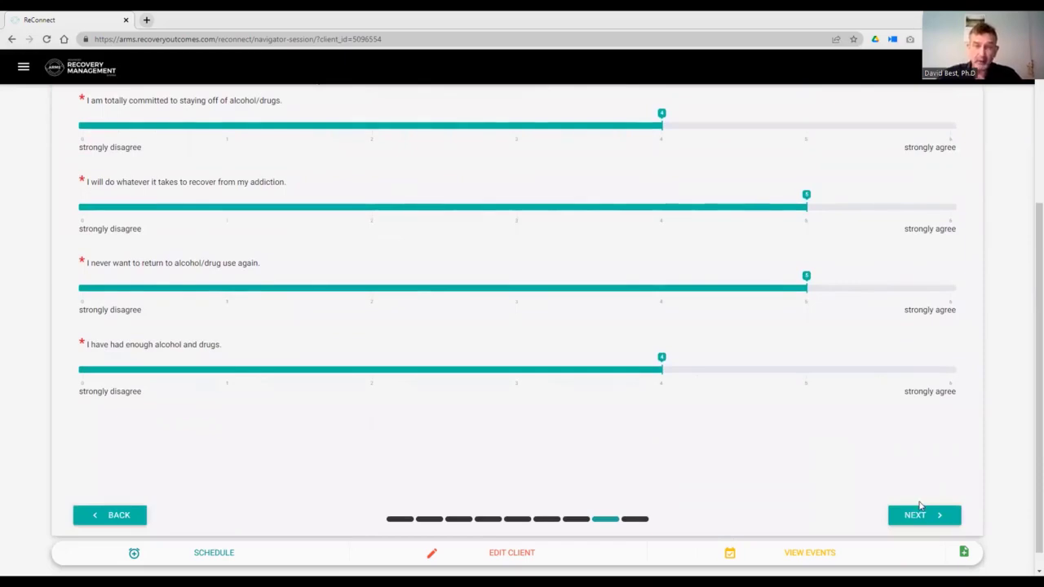
scroll(920, 506, "down", 1)
left_click(919, 501)
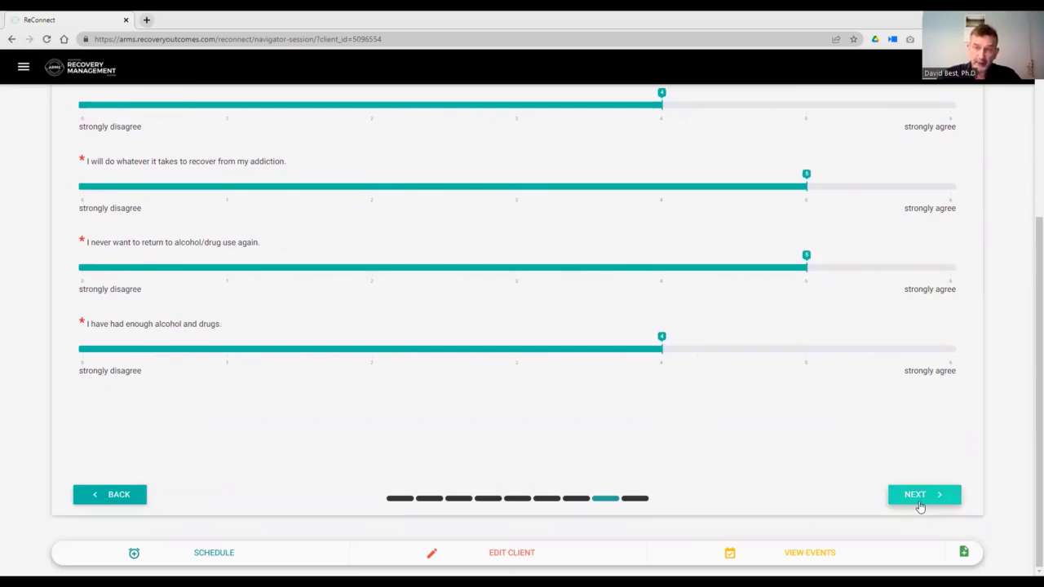
scroll(920, 507, "down", 1)
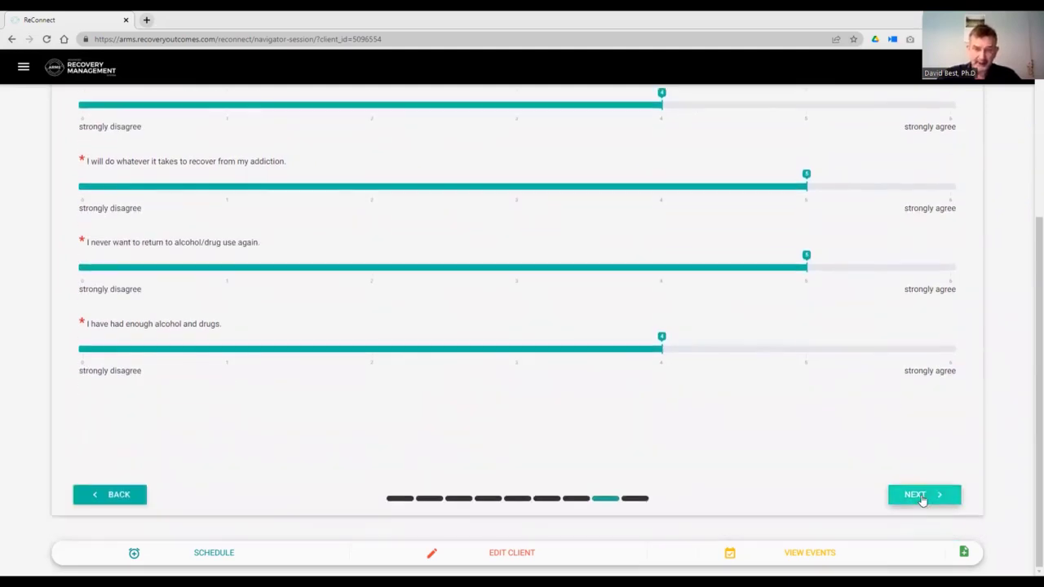
left_click(915, 496)
- Answer the recovery journey question with "At crossroads, need to surrender to the fact that I can no longer use successfully"
left_click(338, 200)
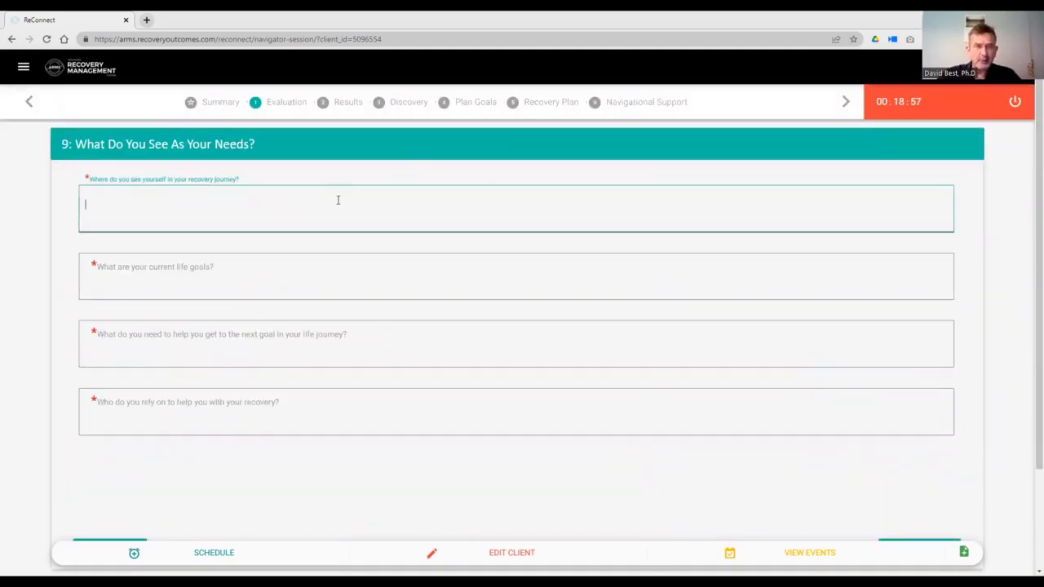
type("At")
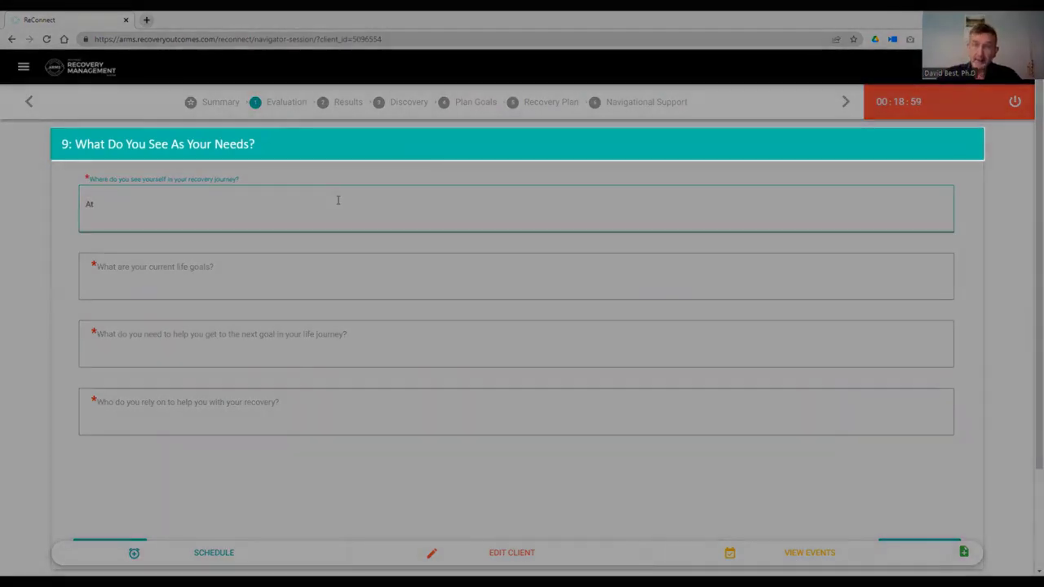
type(" crossro")
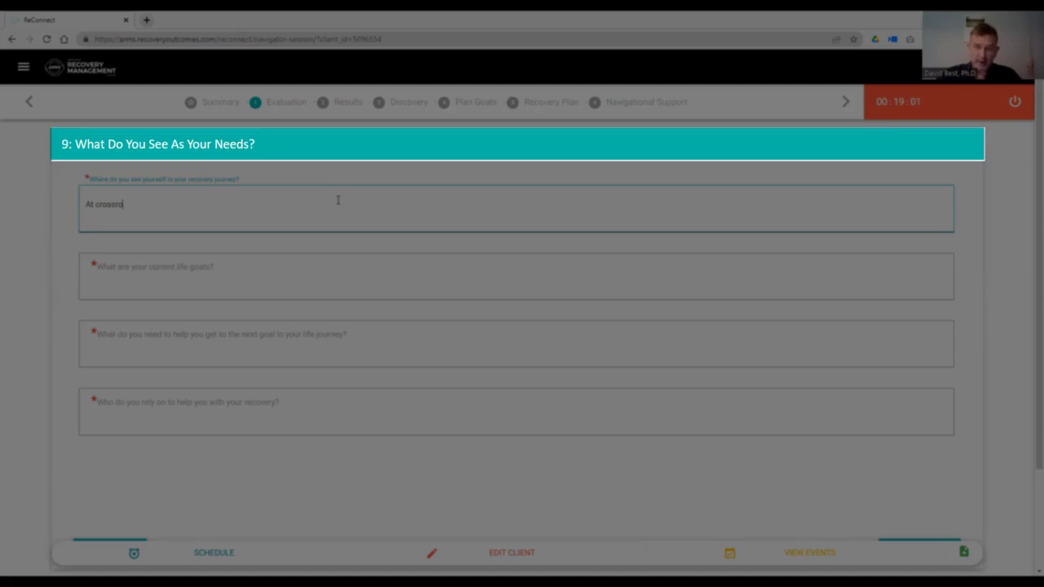
type("ads, ")
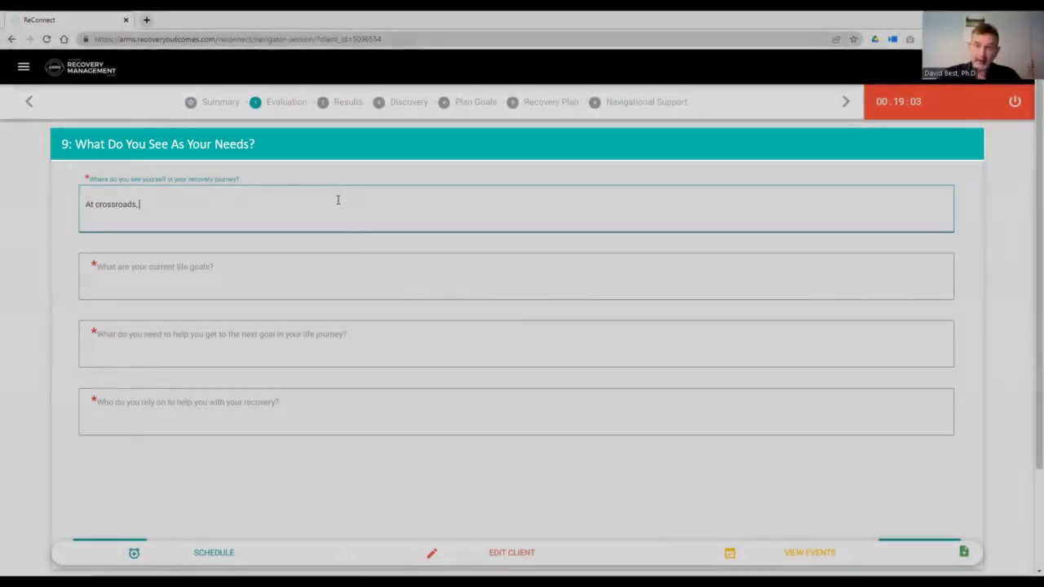
type("need to surren")
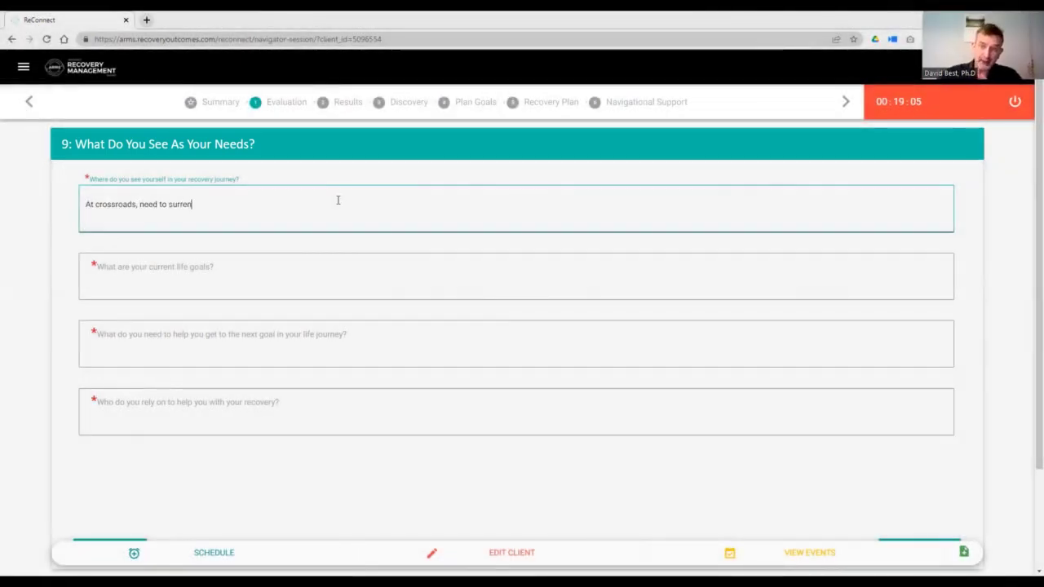
type("der to ")
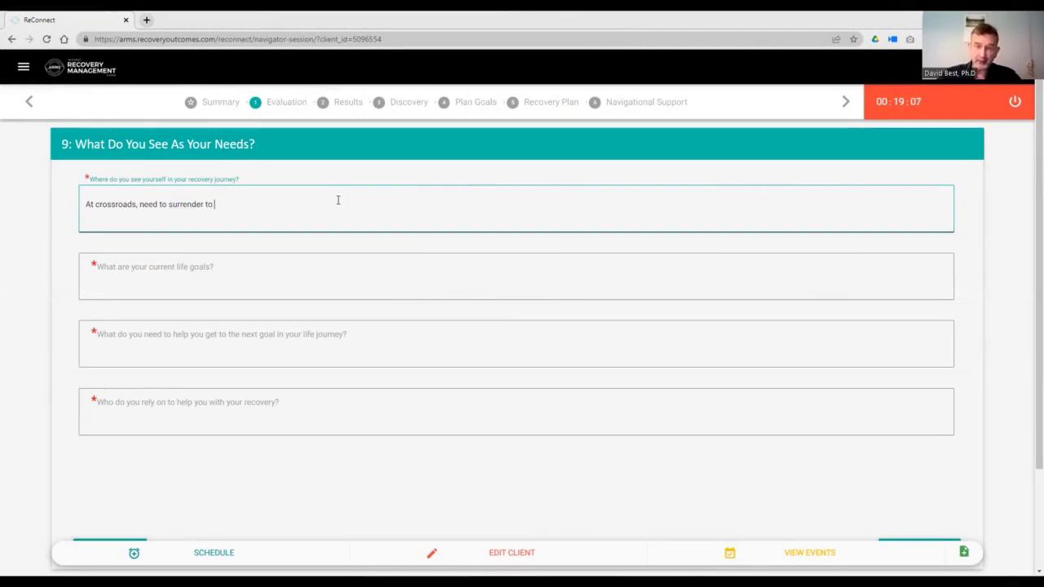
type("the fact that I can no longer")
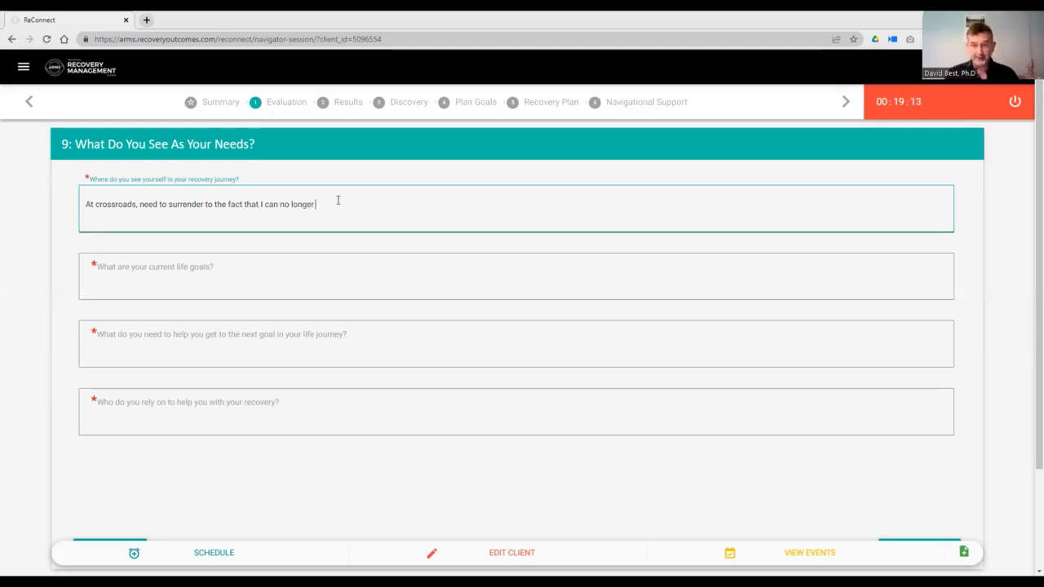
type(" use succe")
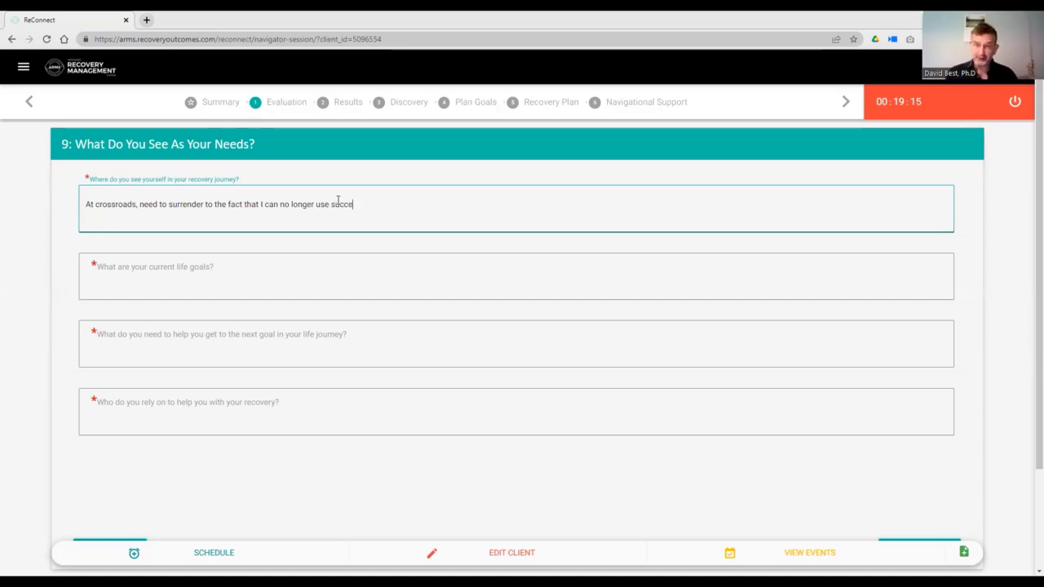
type("ssfully")
- Enter "Get job, get housing, not get arrested" as the current life goals
key("Tab")
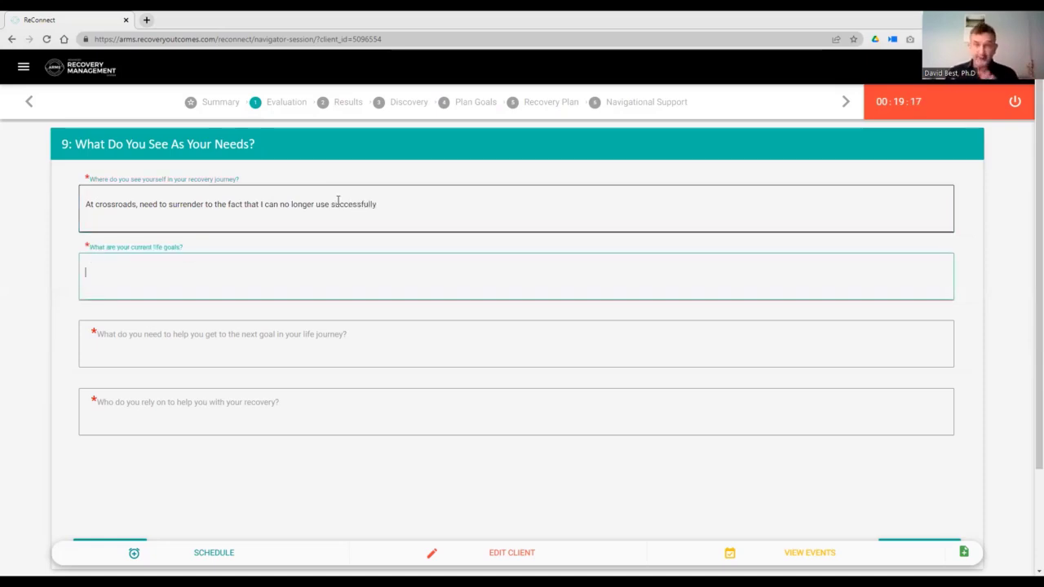
type("Get")
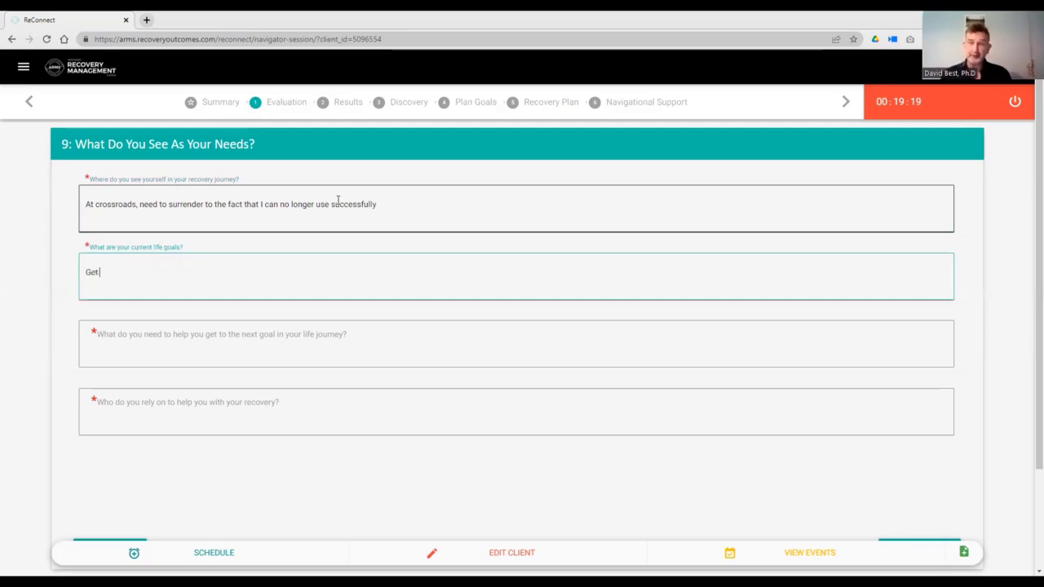
type(" job, ge")
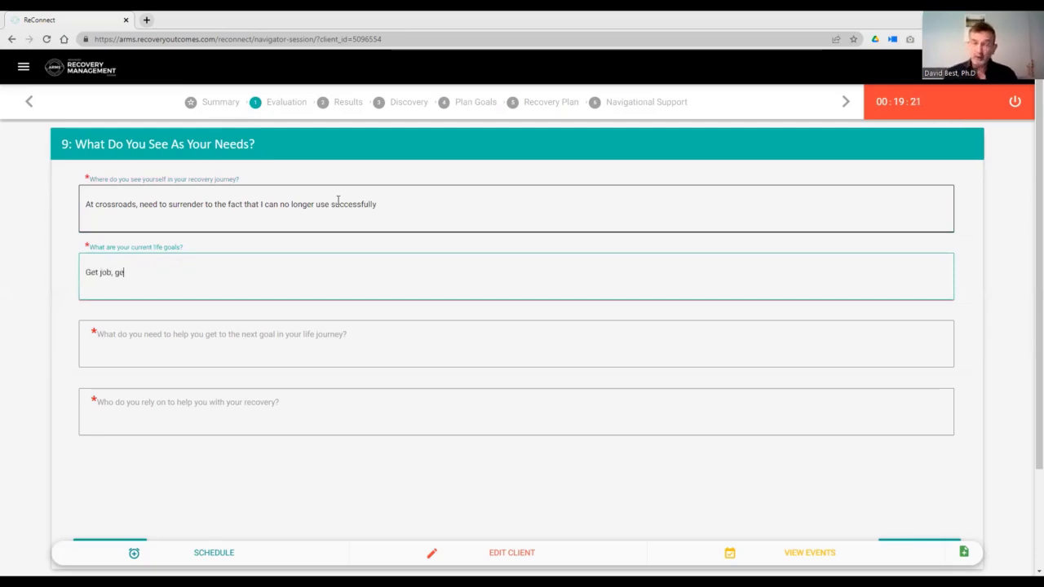
type("t housing, not get ")
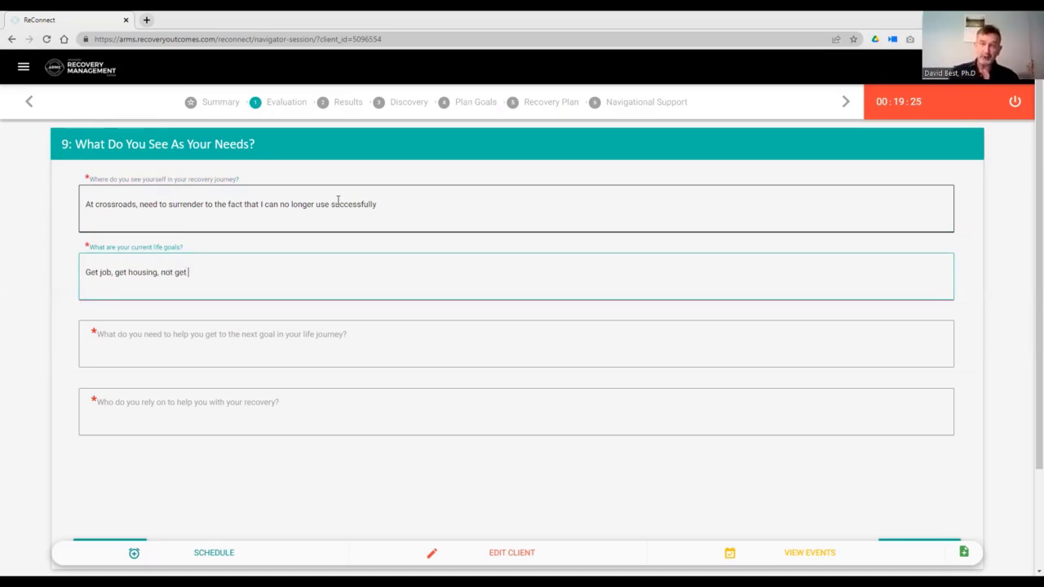
type("arrested")
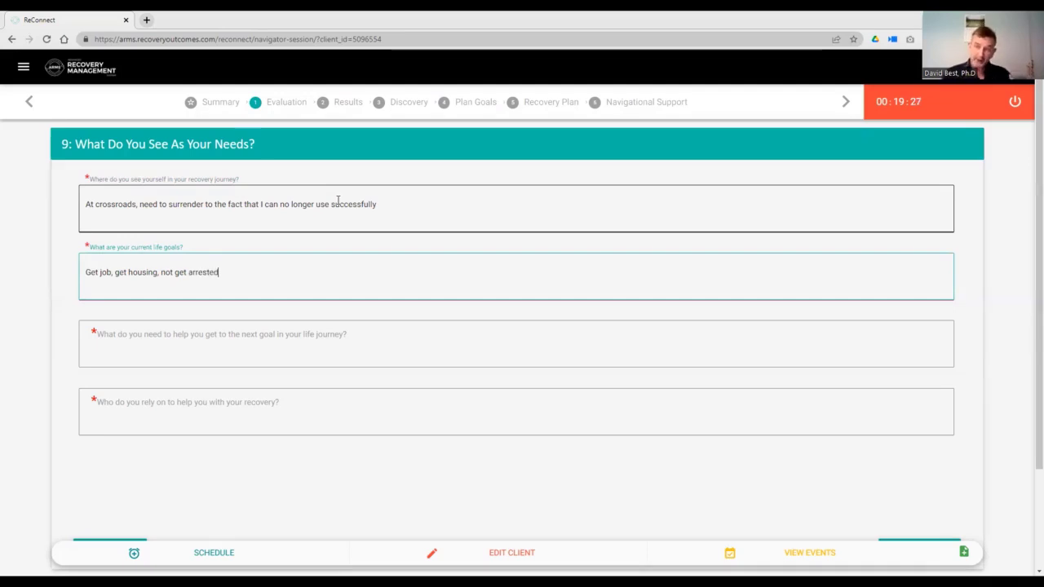
- Answer what is needed to reach the next life goal with "Meet court requirements, financial stability, stay out of jail"
key("Tab")
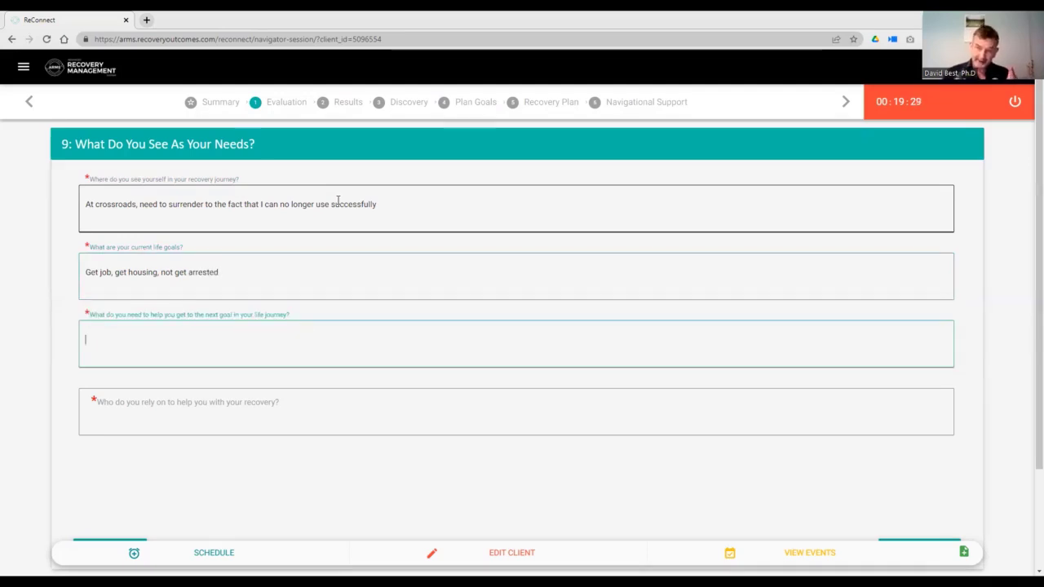
type("Me")
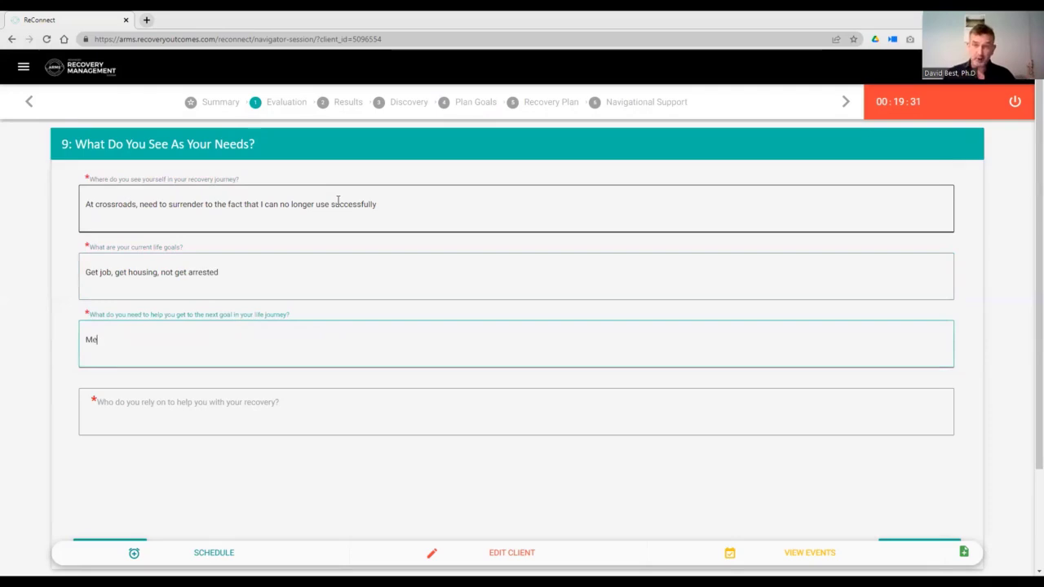
type("et court ")
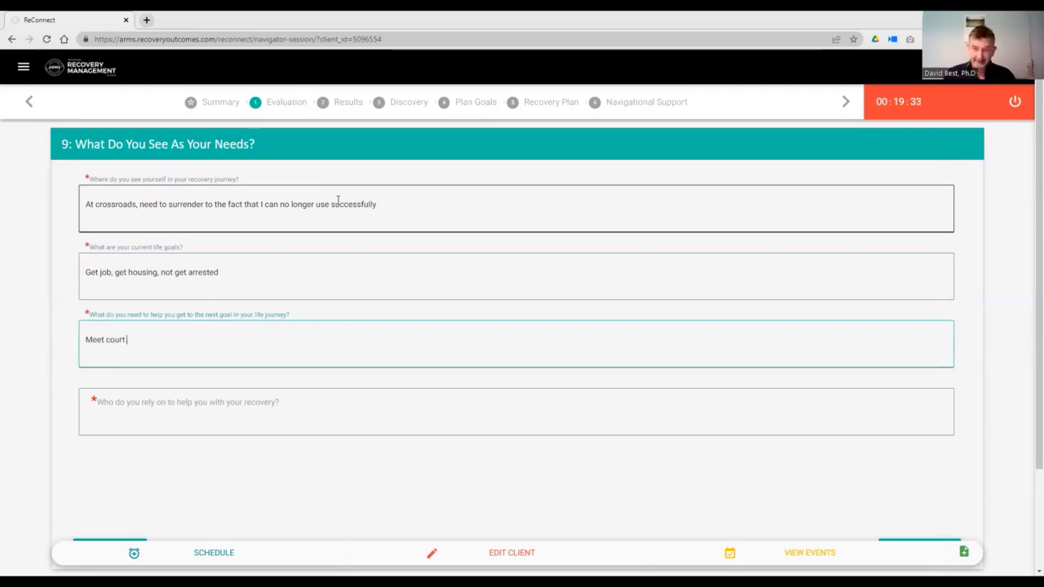
type("requirements")
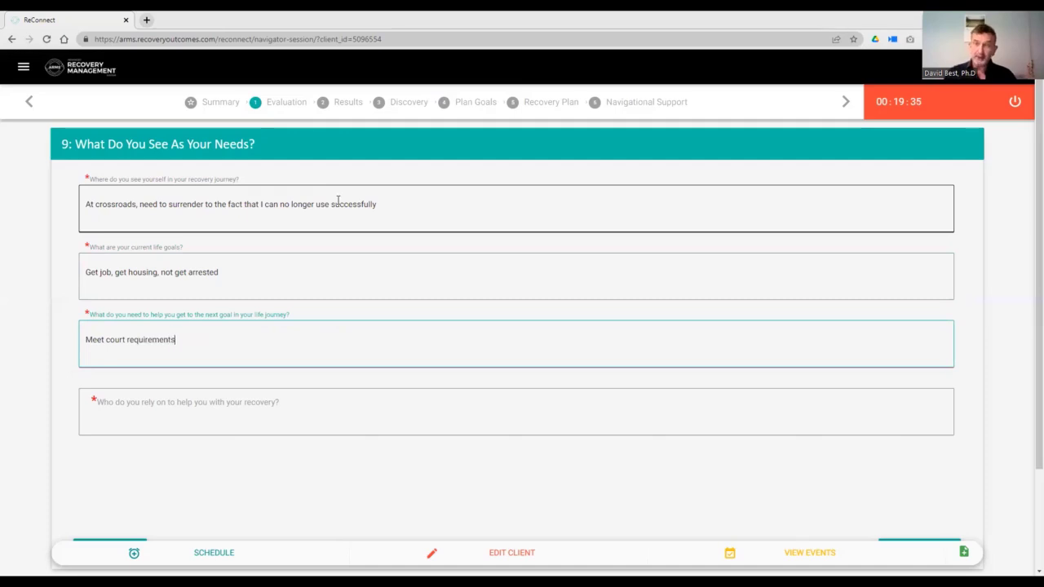
type(", financial")
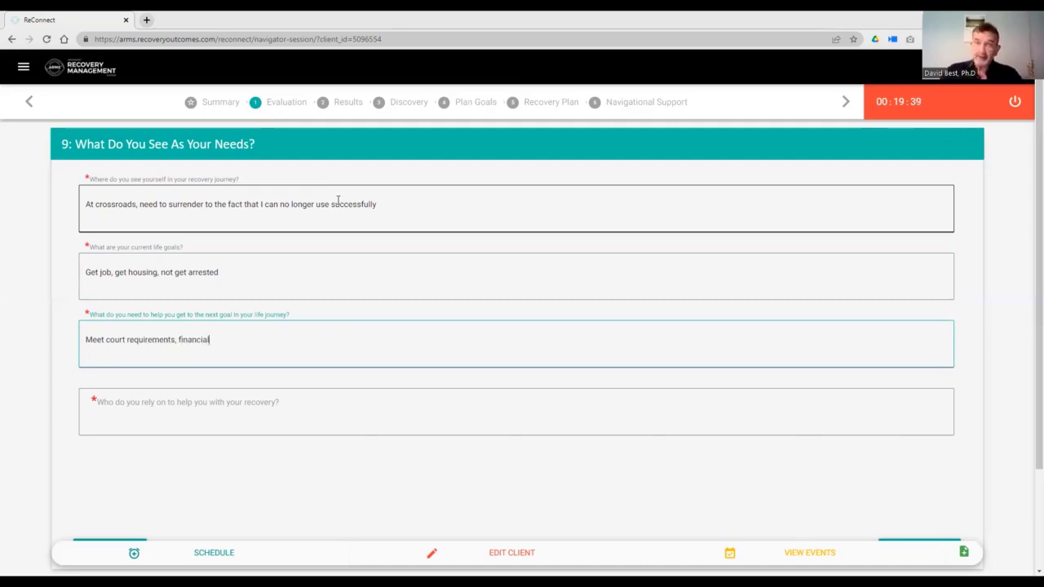
type(" stability, ")
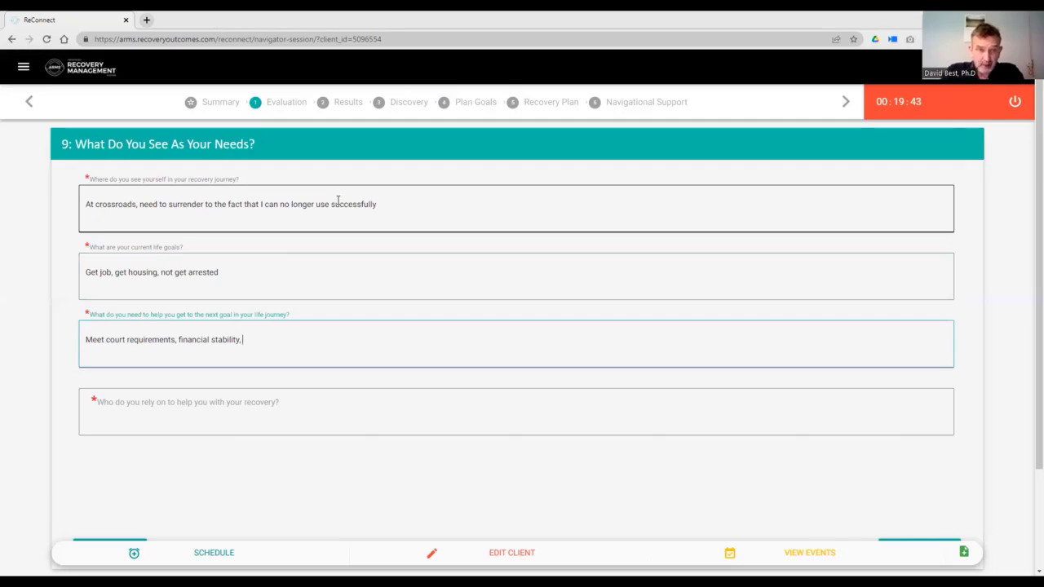
type("stay out of jail")
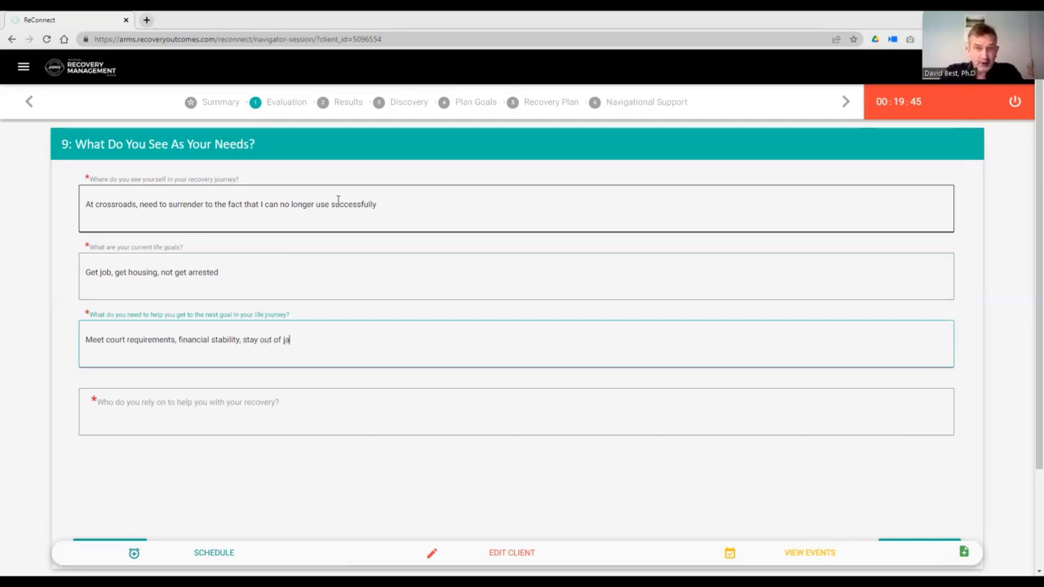
- Enter "Peers, Seed Sower staff, family" as the people relied on for help with recovery
key("Tab")
type("Peers")
type(", Swwe")
key("BackSpace")
key("BackSpace")
key("BackSpace")
type("e")
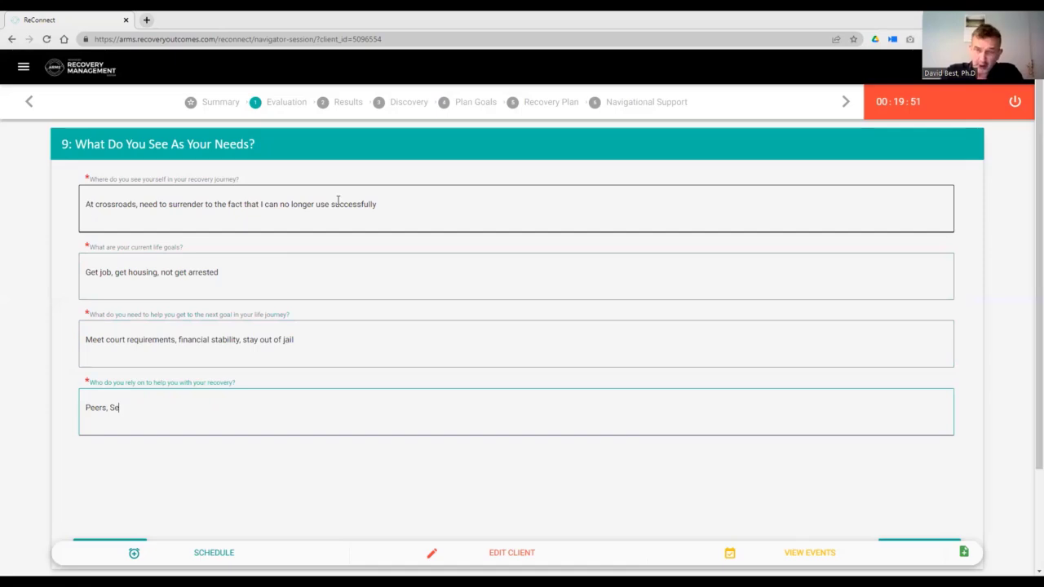
type("ed Sower,")
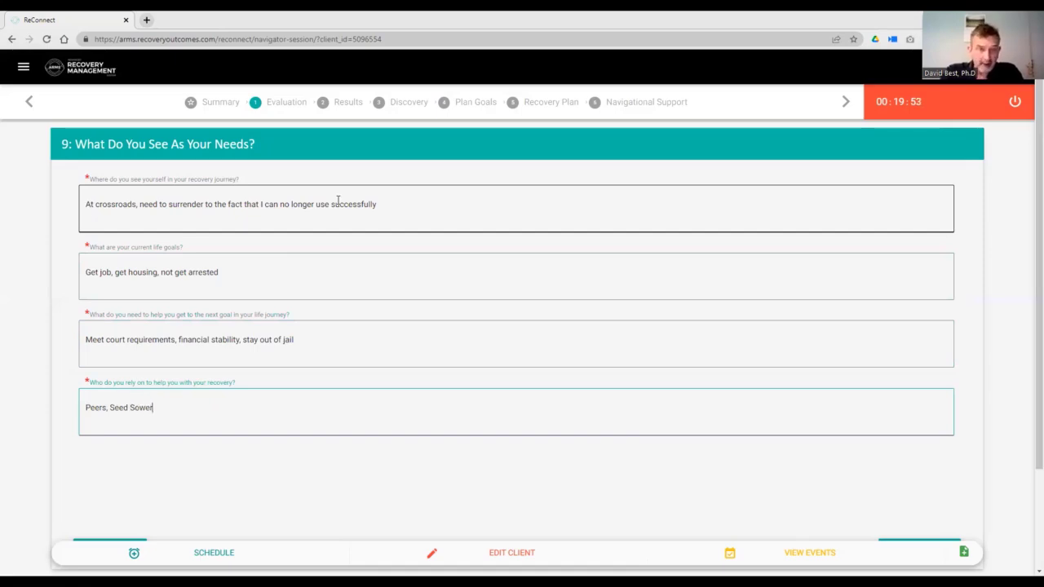
key("BackSpace")
key("BackSpace")
type("staff")
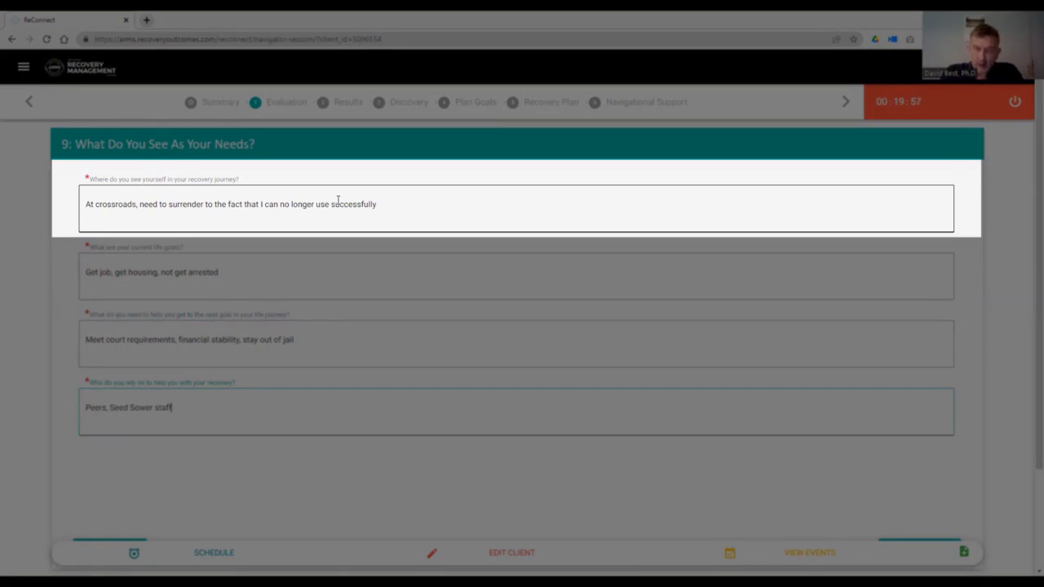
type(", family")
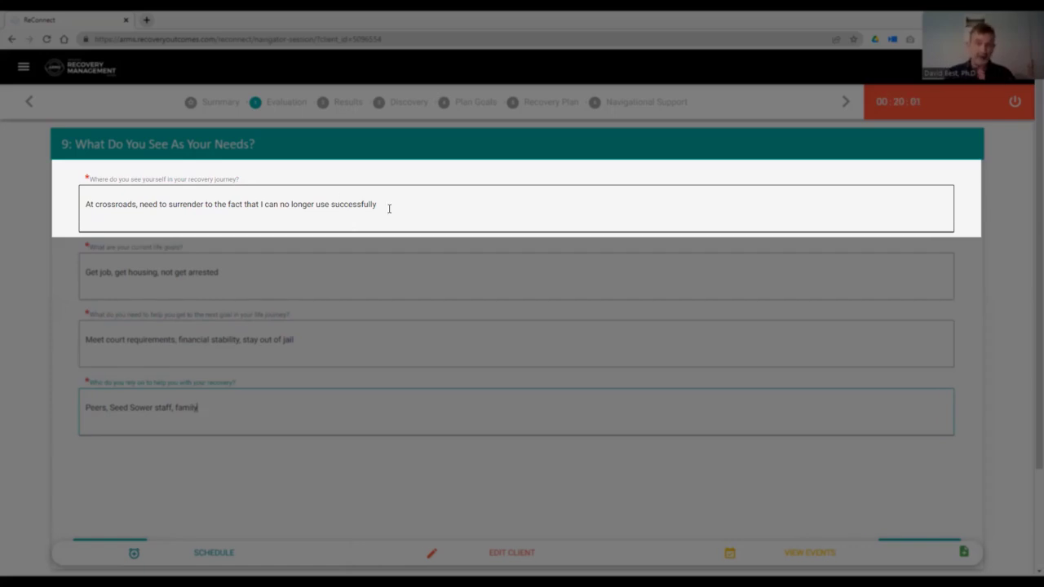
- Submit the completed evaluation
scroll(789, 364, "down", 1)
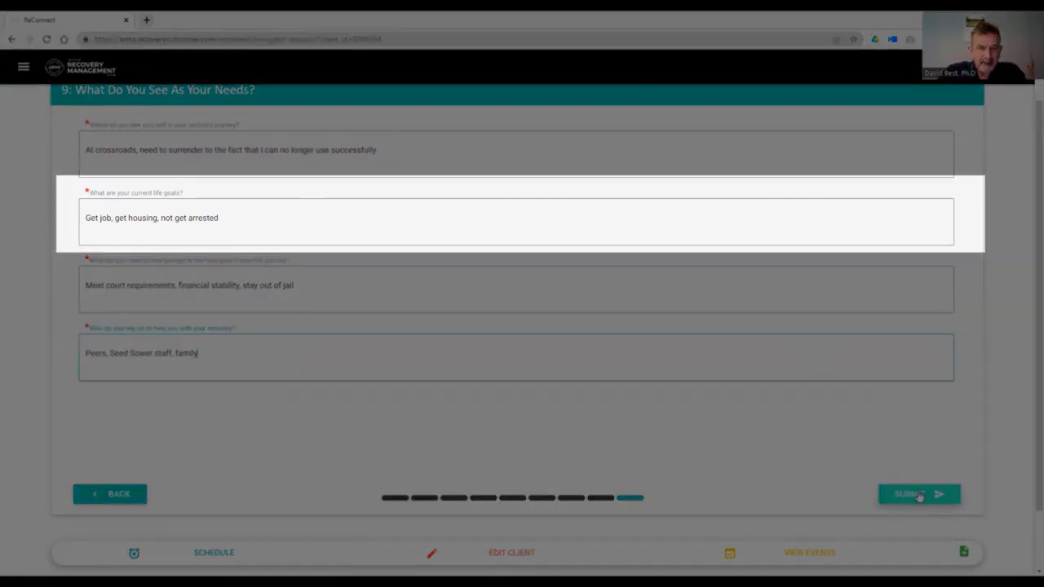
left_click(923, 494)
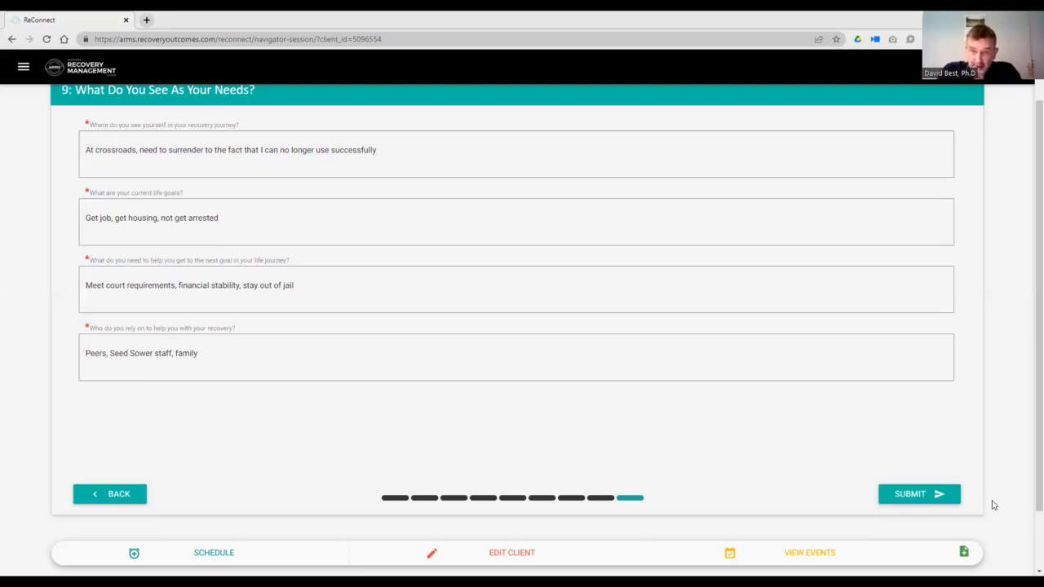
left_click(929, 503)
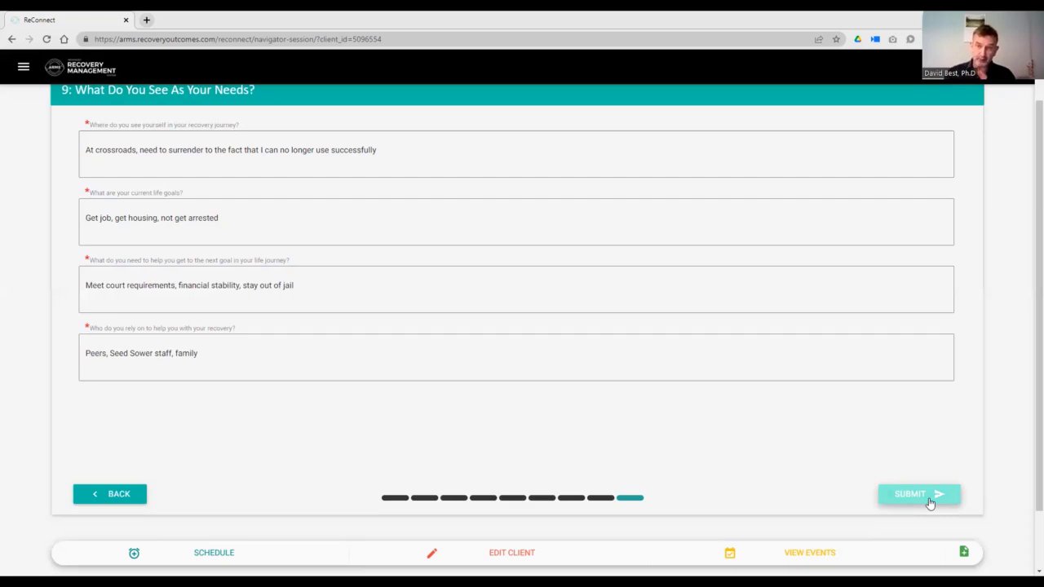
left_click(929, 497)
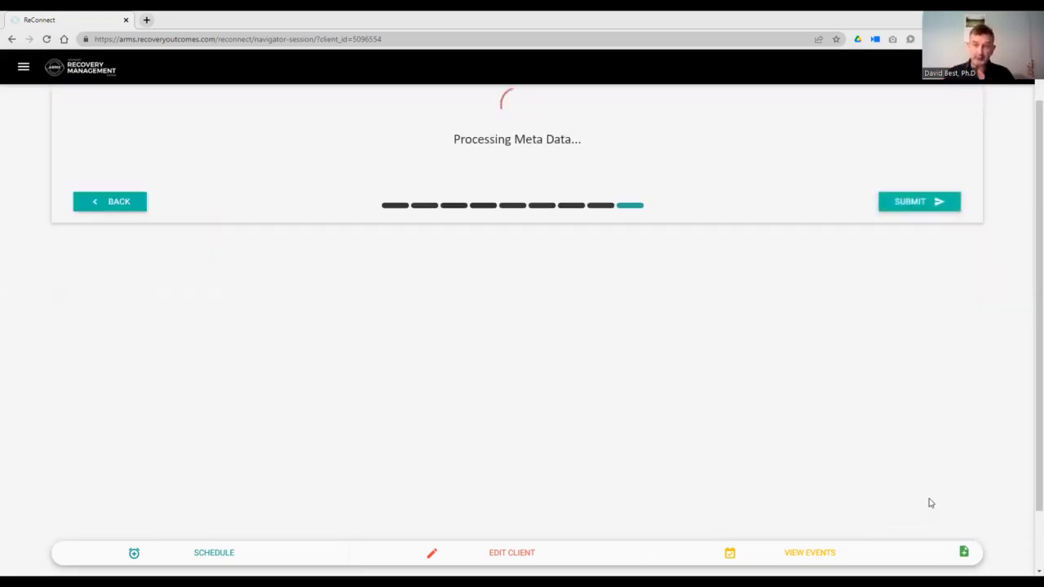